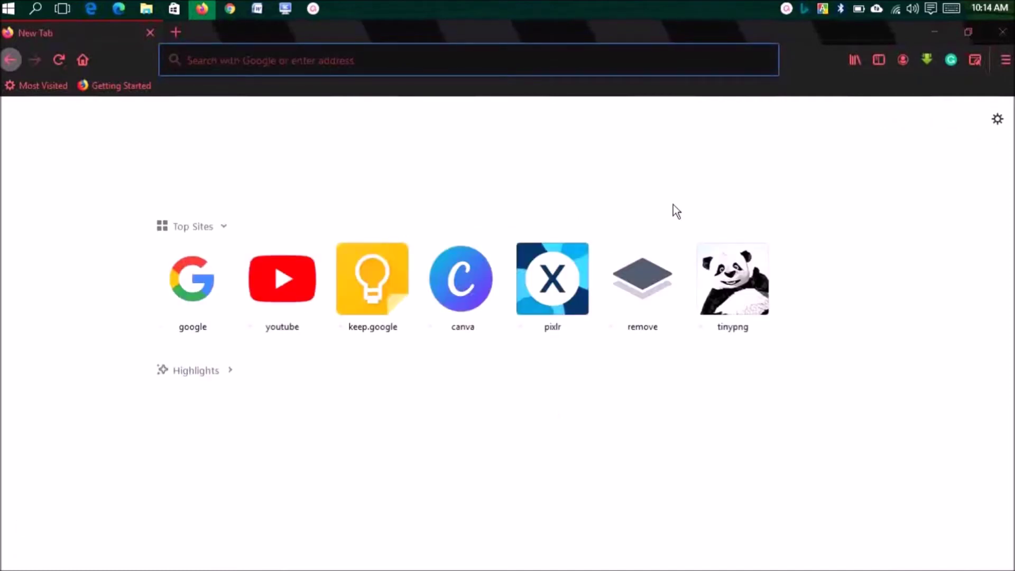
Step: Move focus from the address bar onto the New Tab page
click(204, 227)
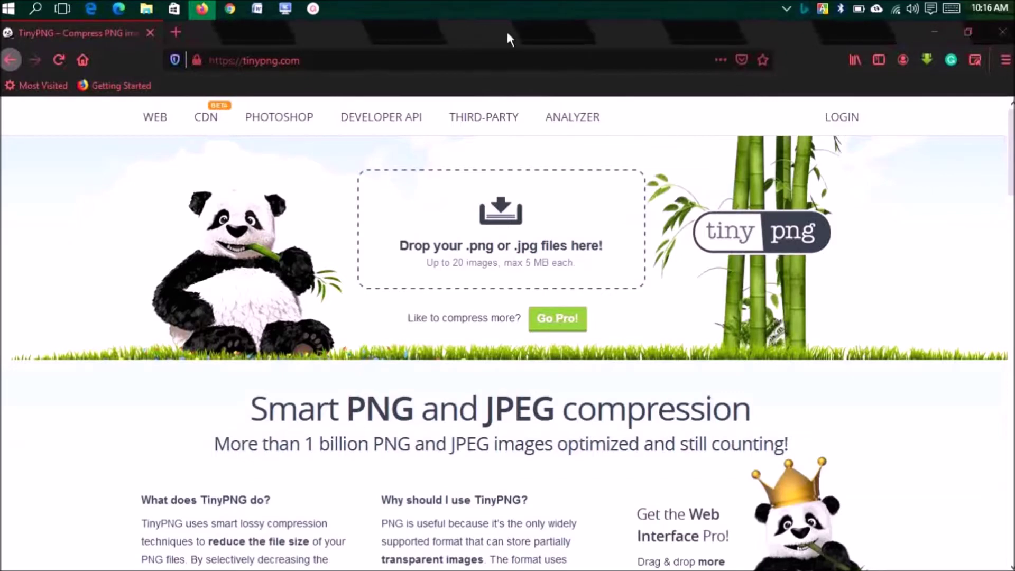
Step: Go back to the Google homepage with Alt+Left and reload it twice with F5
key(alt+Left)
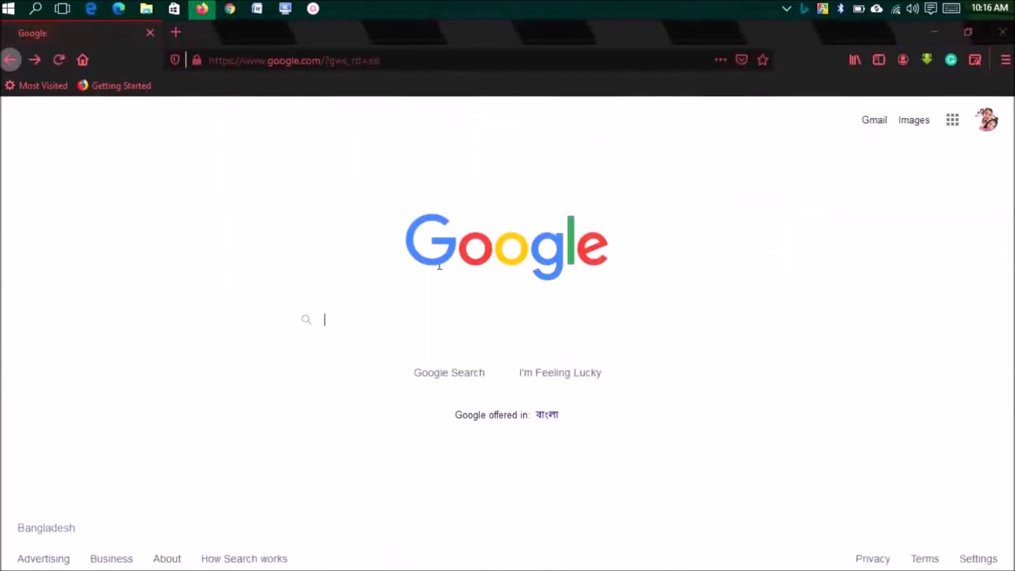
key(F5)
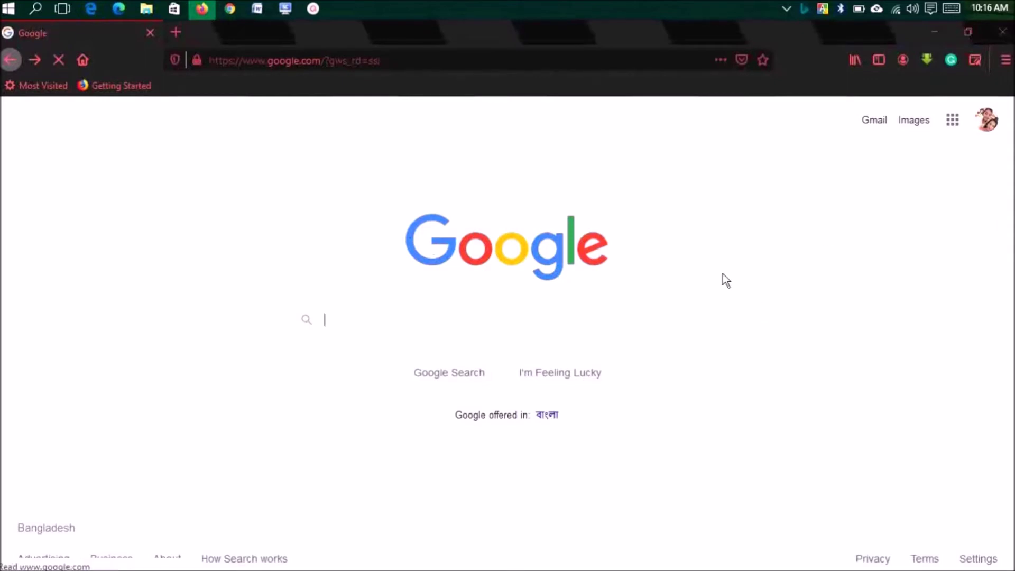
key(F5)
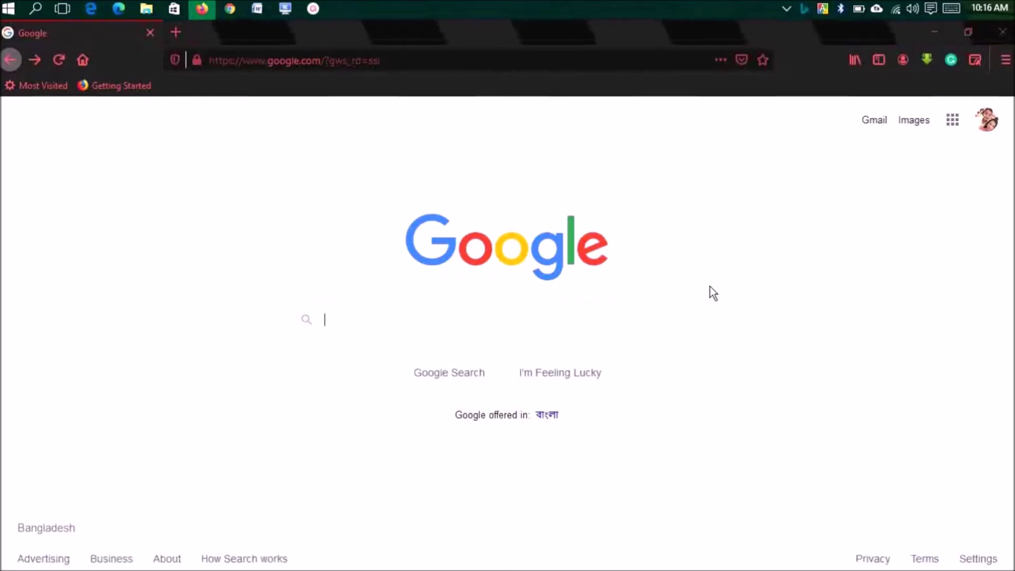
Step: Go forward to tinypng.com with Alt+Right and dismiss the temporary menu bar
key(alt+Right)
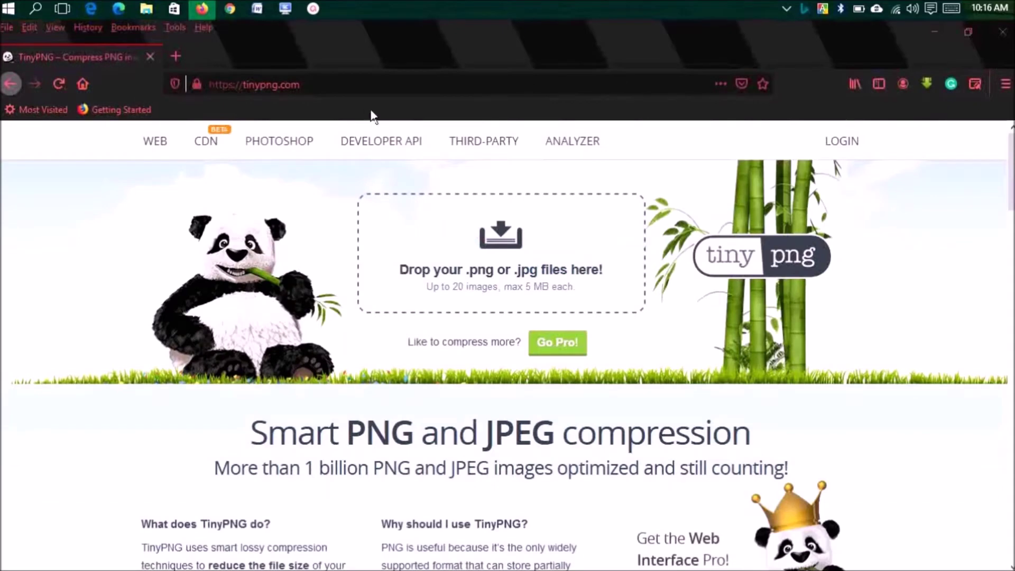
click(377, 125)
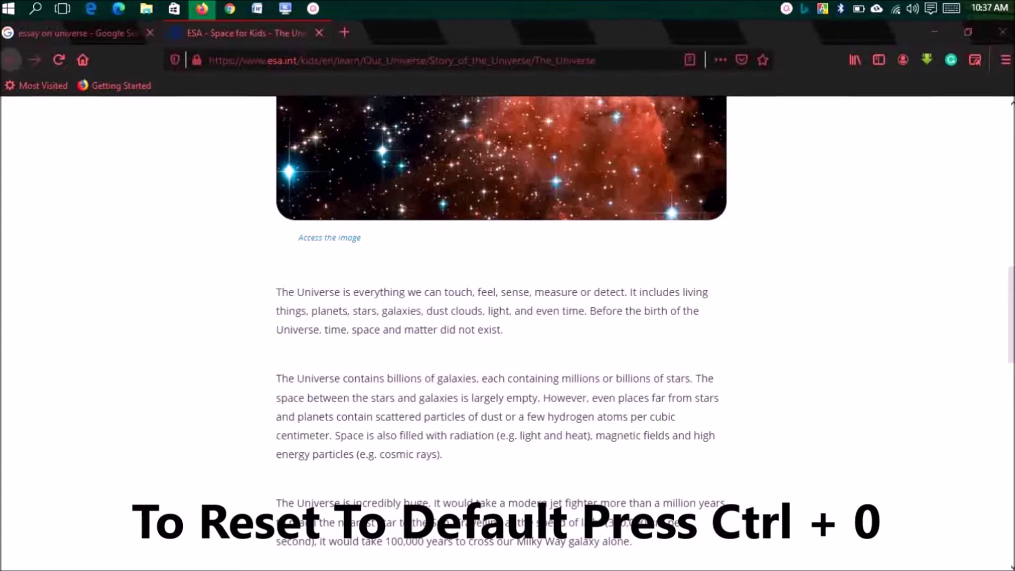
Step: Zoom the ESA Universe article to 133%, then down to 50%, resetting to default each time
key(ctrl+plus)
key(ctrl+plus)
key(ctrl+plus)
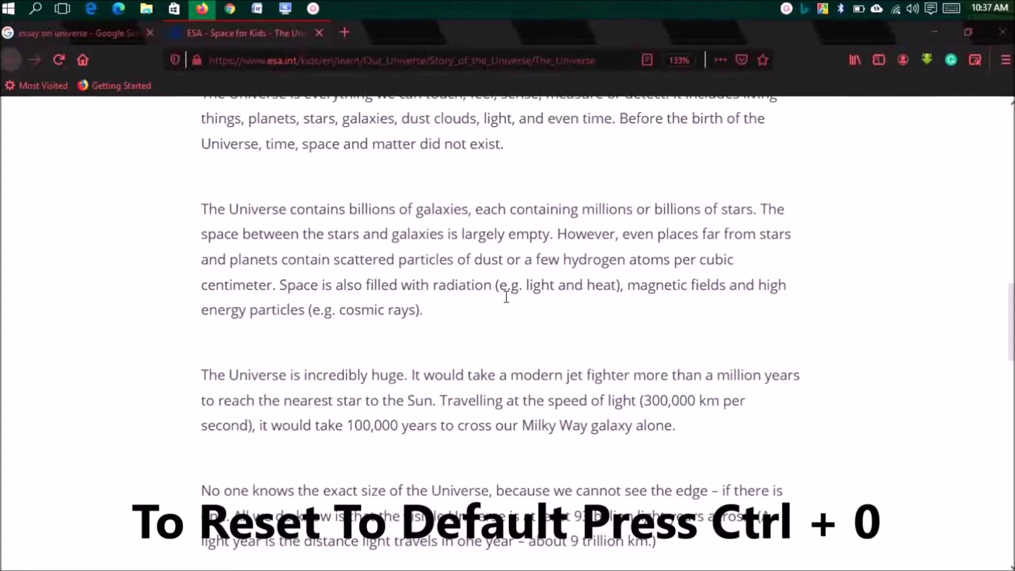
key(ctrl+minus)
key(ctrl+minus)
key(ctrl+0)
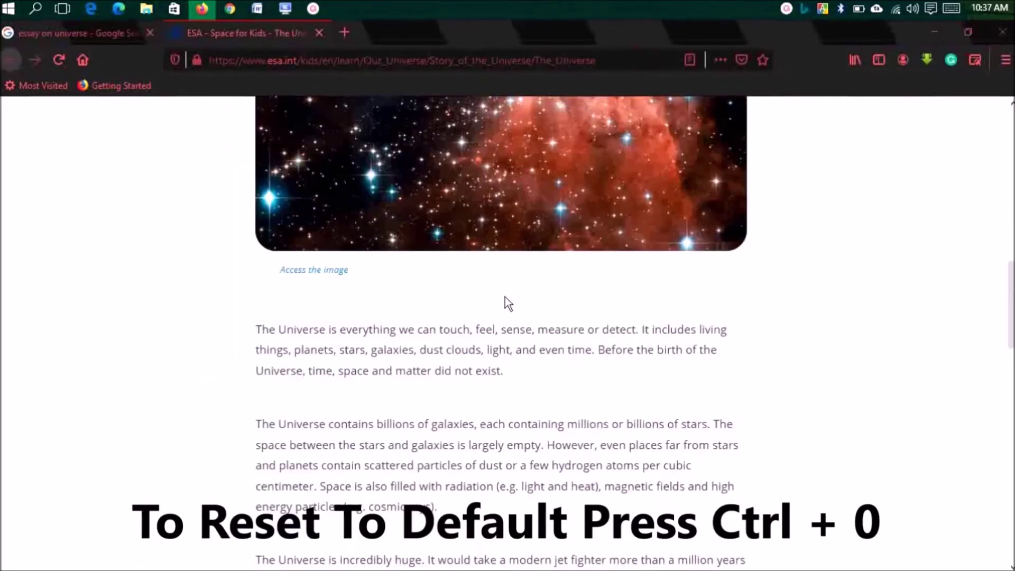
key(ctrl+minus)
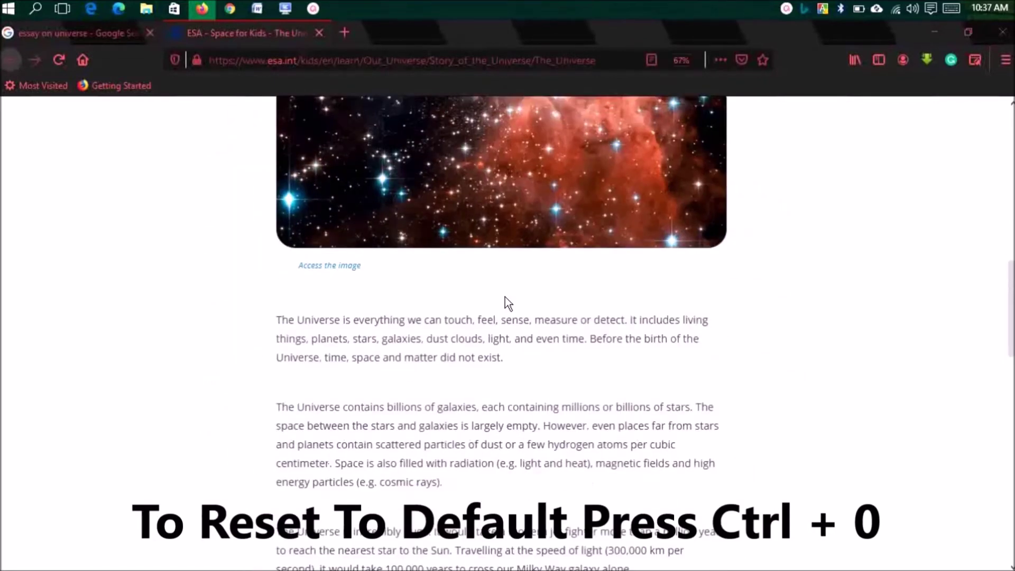
key(ctrl+minus)
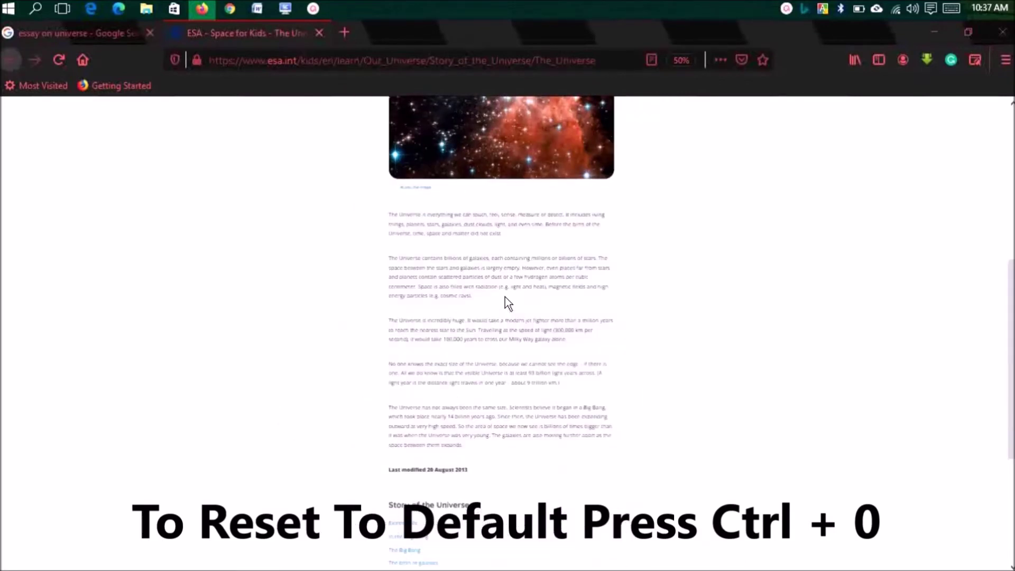
key(ctrl+0)
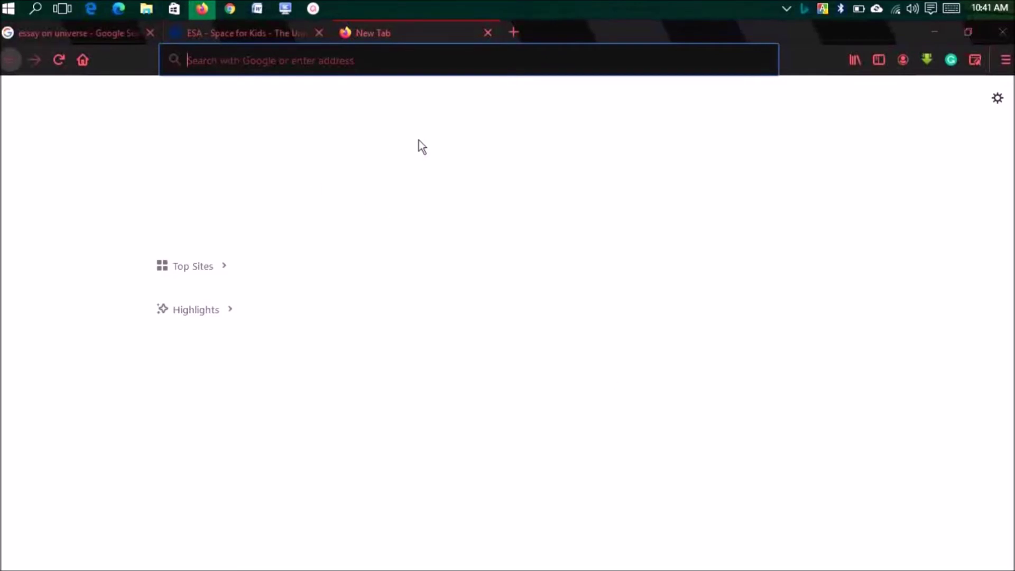
Step: Show the Bookmarks sidebar with Ctrl+B, then close it with its X
key(ctrl+b)
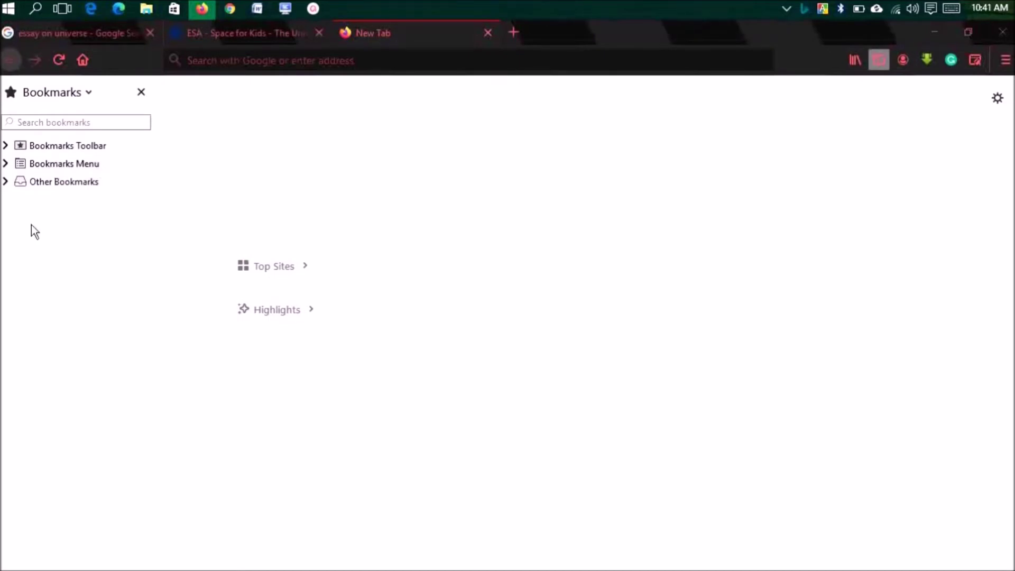
click(141, 92)
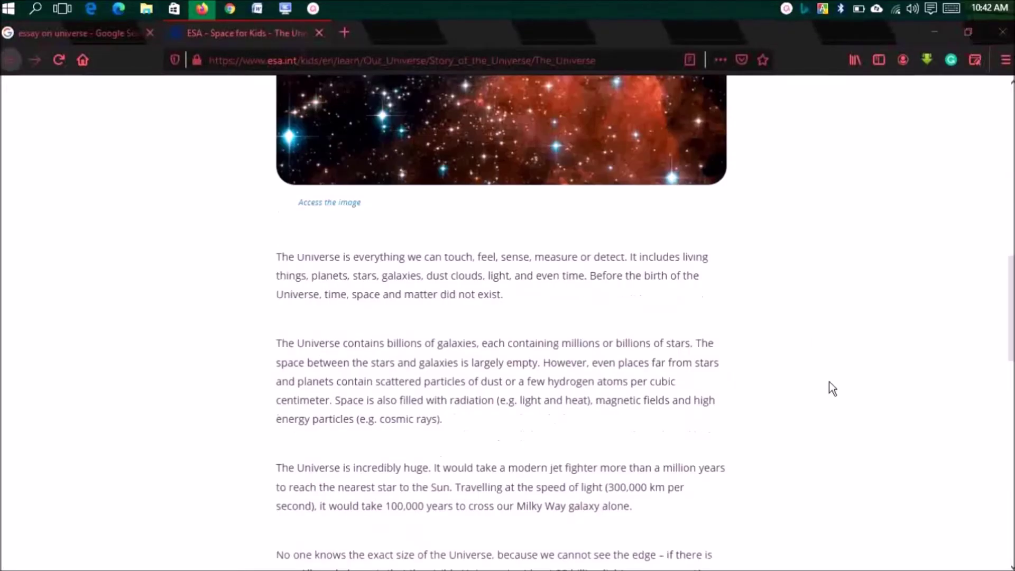
Step: Bookmark the ESA Universe page with Ctrl+D, keeping the Other Bookmarks folder
scroll(830, 383, up, 10)
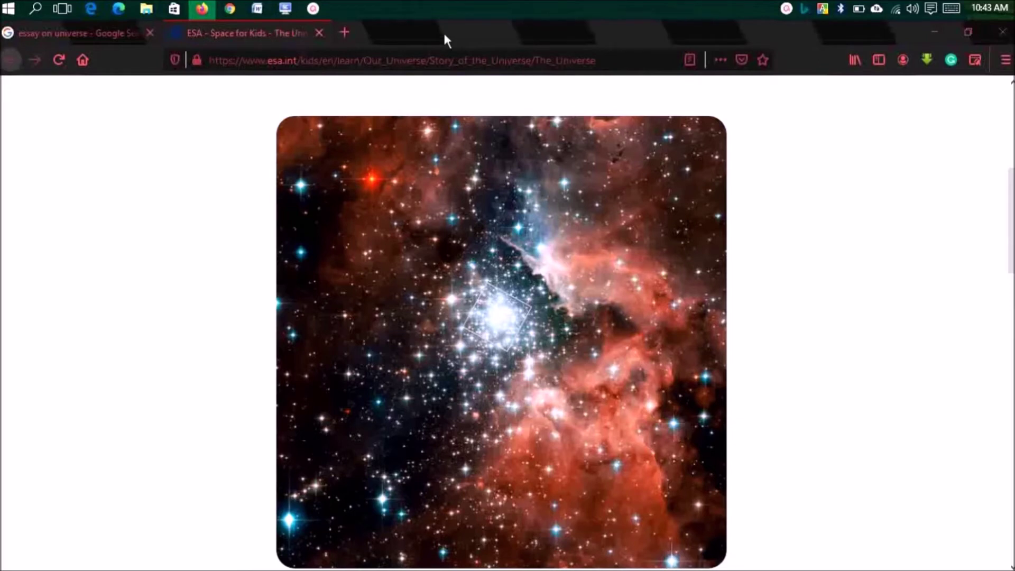
key(ctrl+d)
click(701, 287)
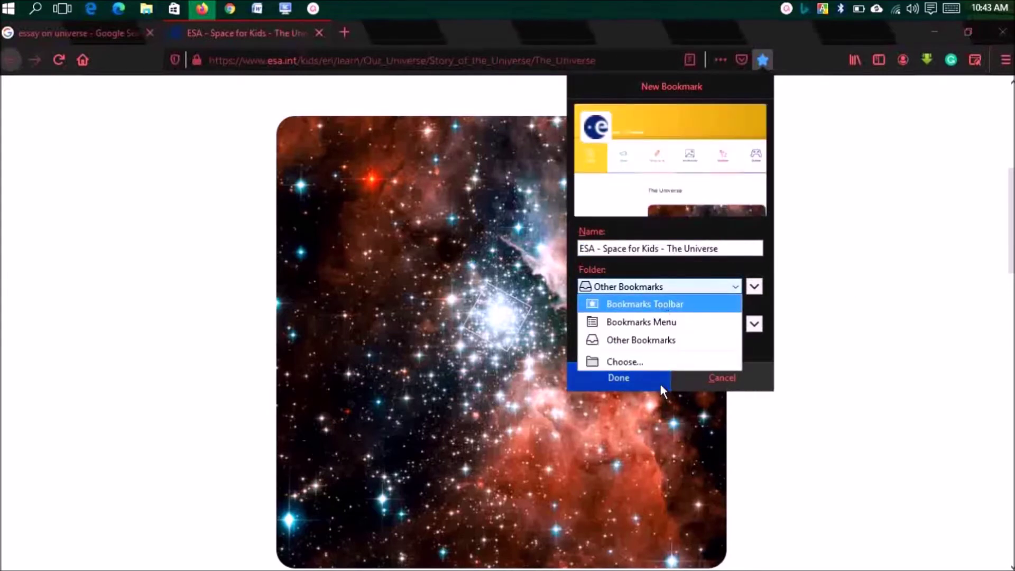
click(717, 376)
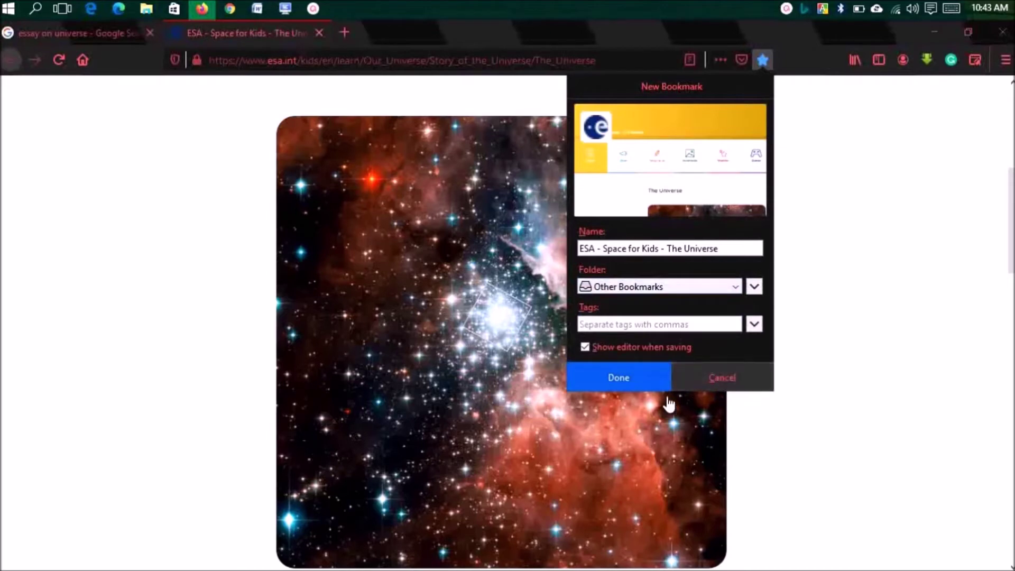
click(636, 379)
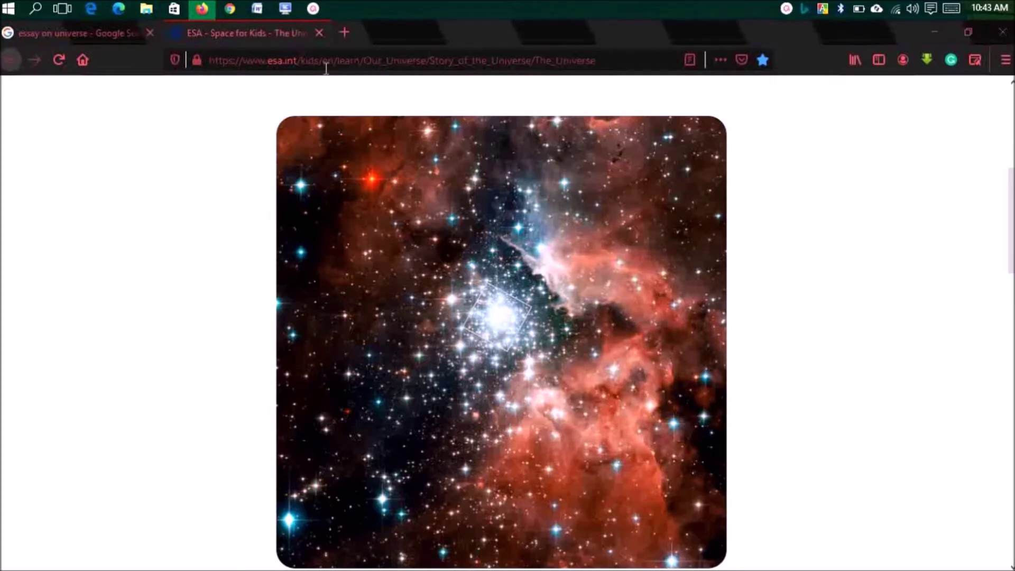
Step: Turn on the Bookmarks Toolbar through Library > Bookmarks > Bookmarking Tools
click(854, 60)
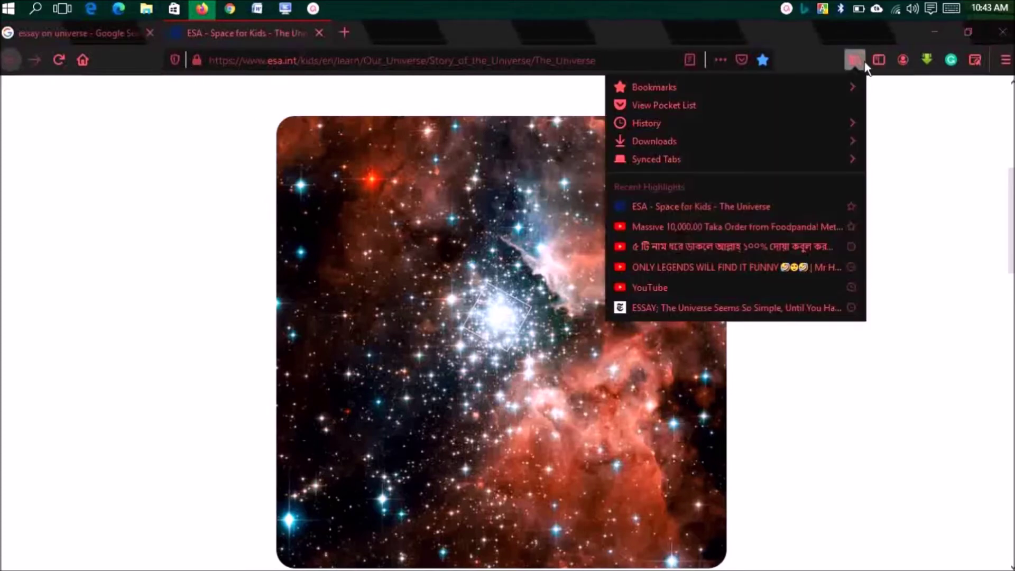
click(664, 85)
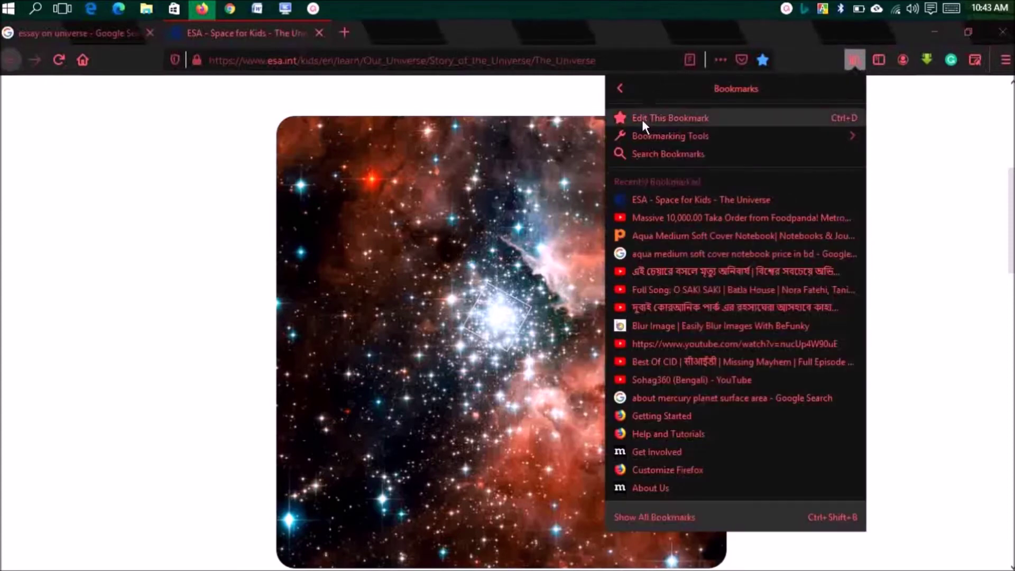
click(653, 135)
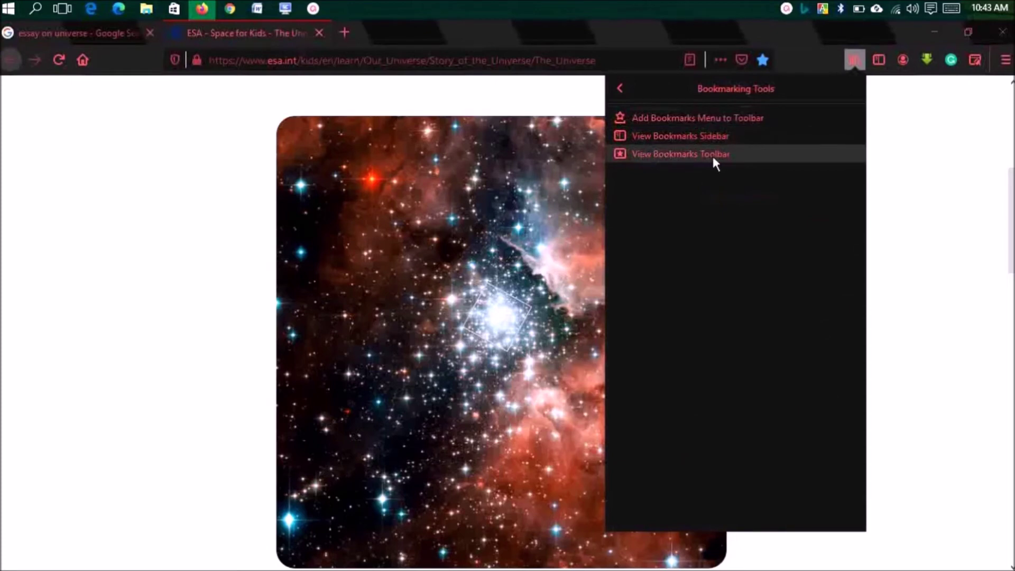
click(662, 153)
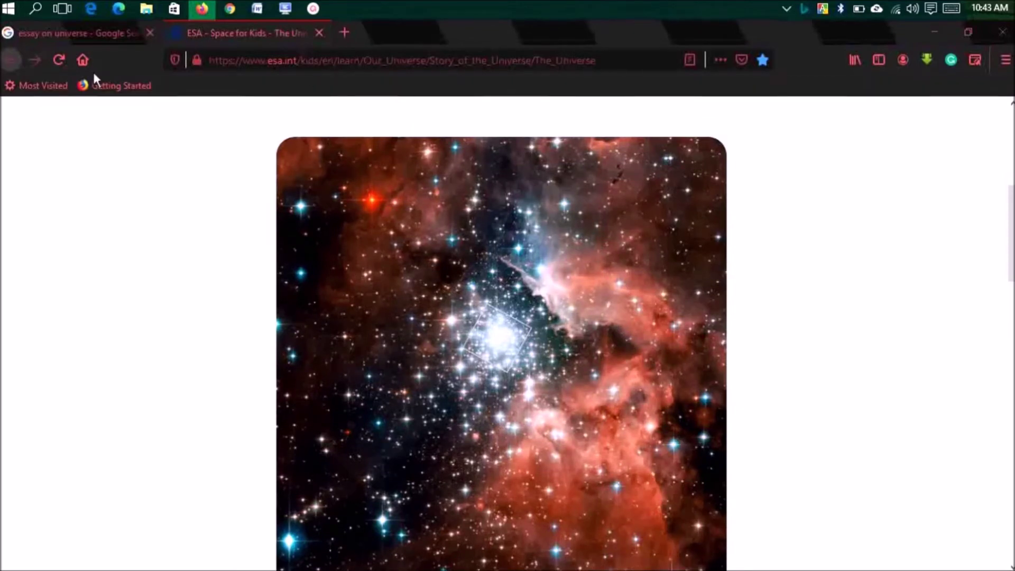
Step: Move the ESA page's bookmark into the Bookmarks Toolbar folder
click(759, 60)
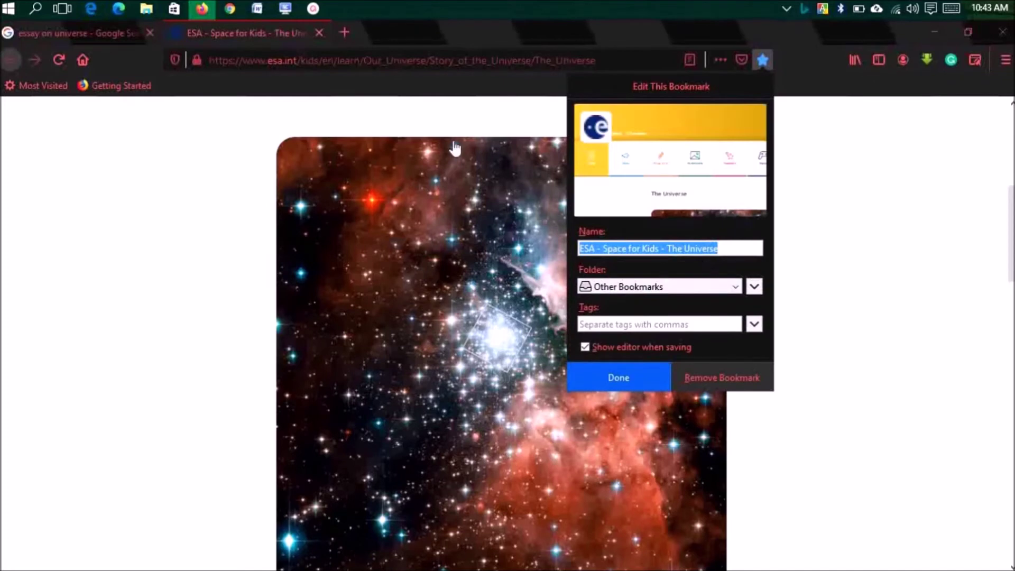
click(691, 287)
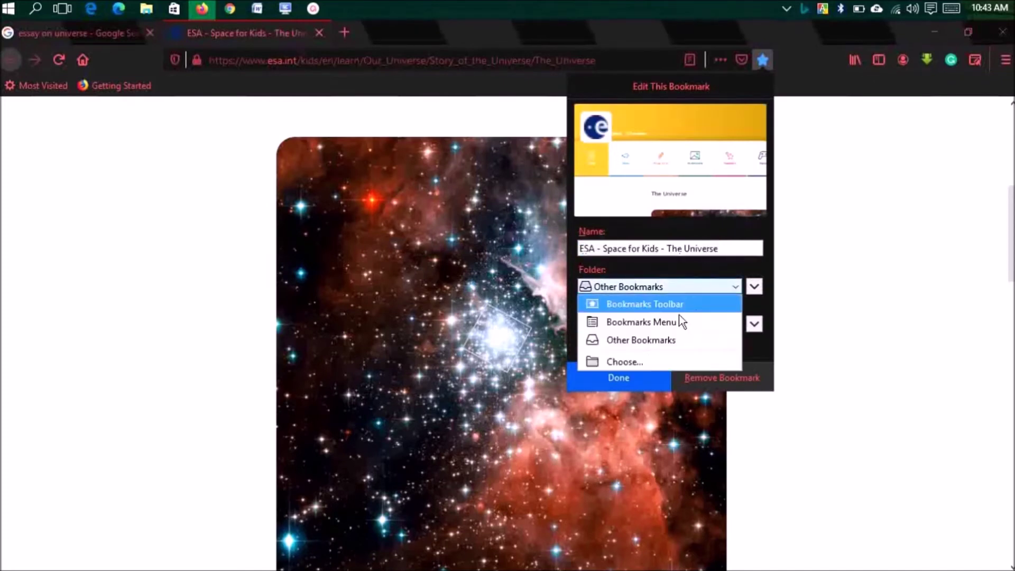
click(679, 305)
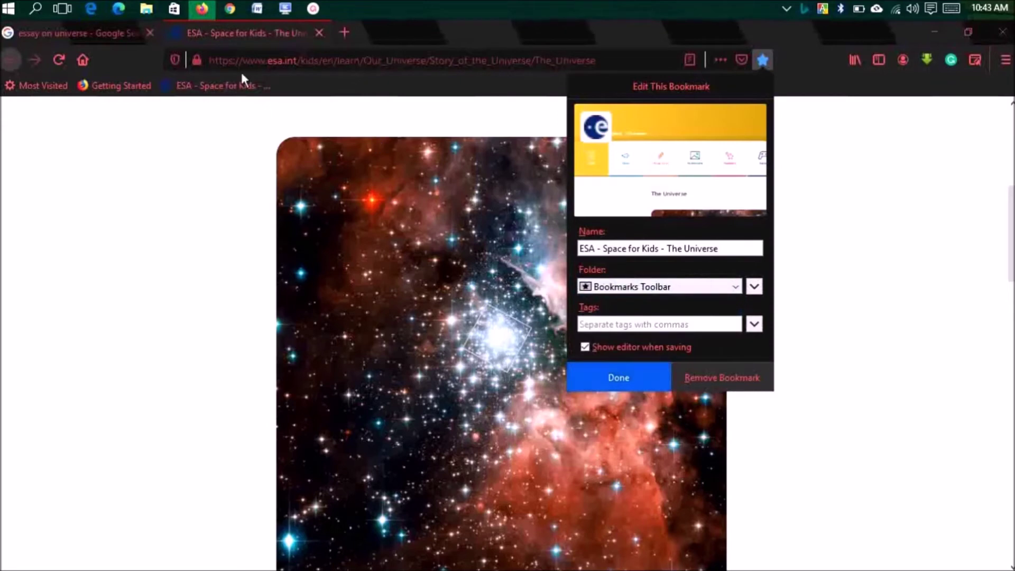
click(641, 375)
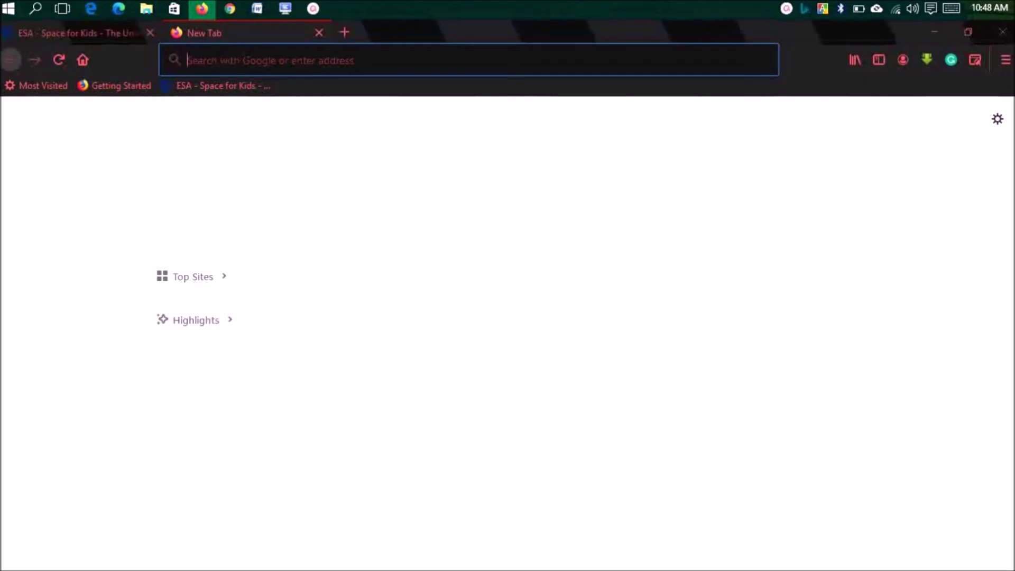
Step: Show the History sidebar with Ctrl+H, then open the Downloads list with Ctrl+Shift+Y
key(ctrl+h)
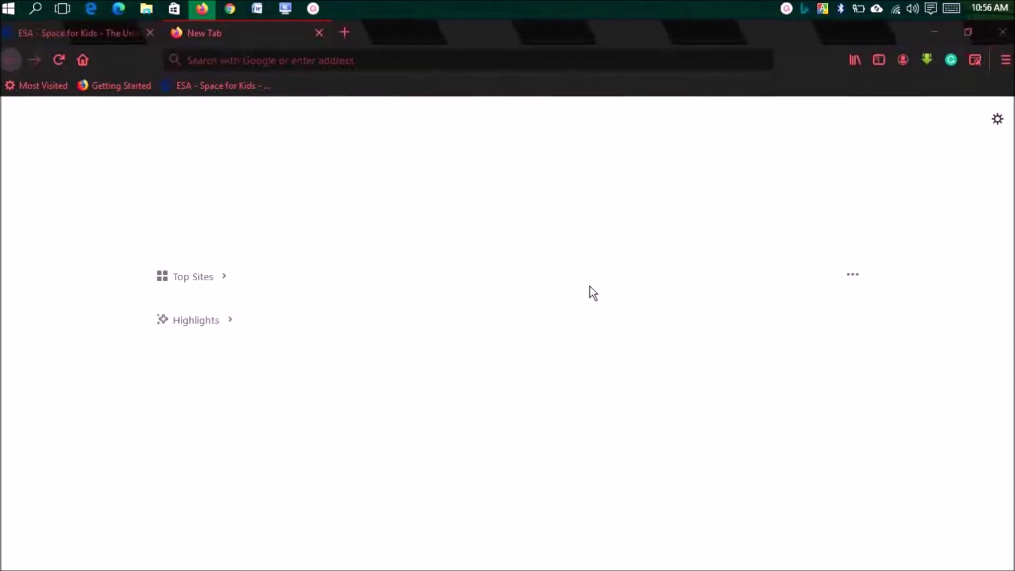
key(ctrl+shift+y)
Step: Open another blank tab with Ctrl+T, then scroll down the reopened ESA Universe article
key(ctrl+t)
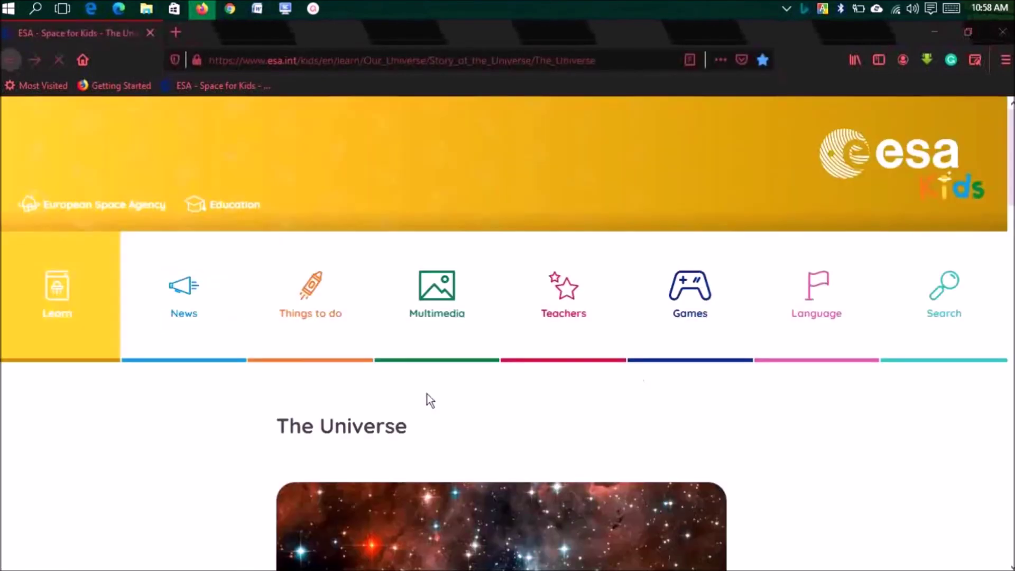
scroll(491, 262, down, 5)
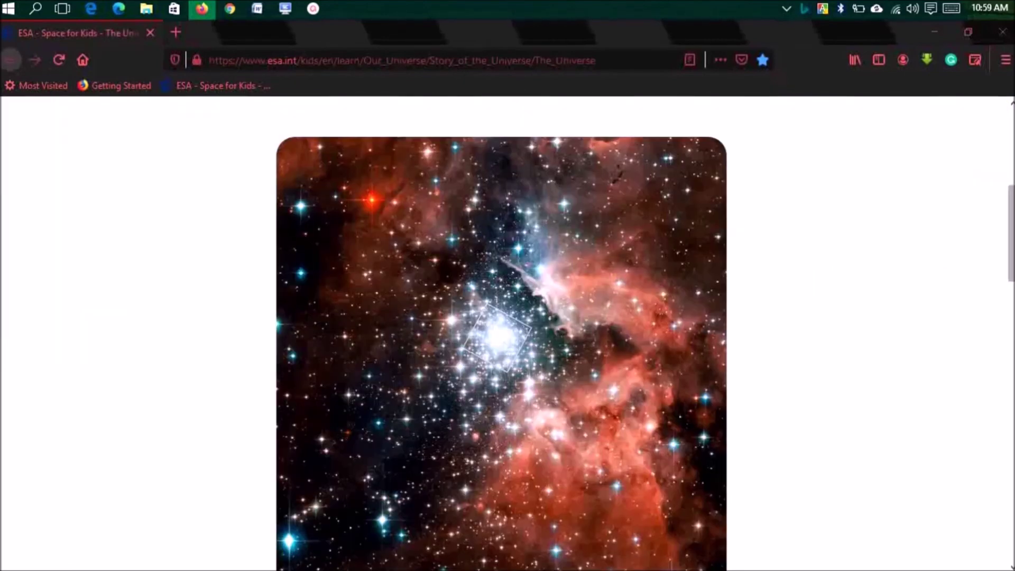
scroll(501, 333, down, 4)
scroll(502, 333, up, 9)
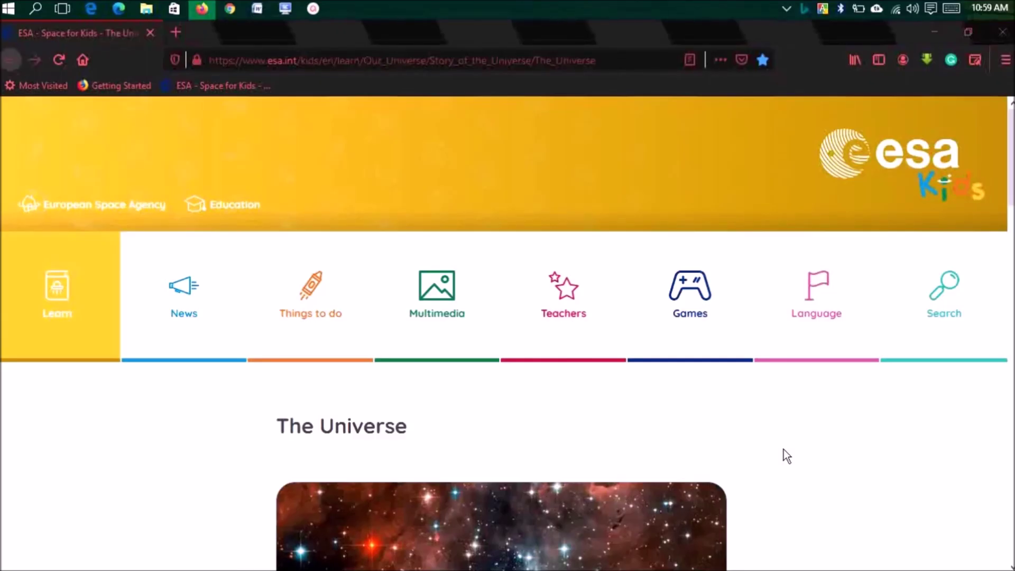
Step: Hide the Firefox window, then scroll the ESA Universe article down and back up
key(ctrl+shift+w)
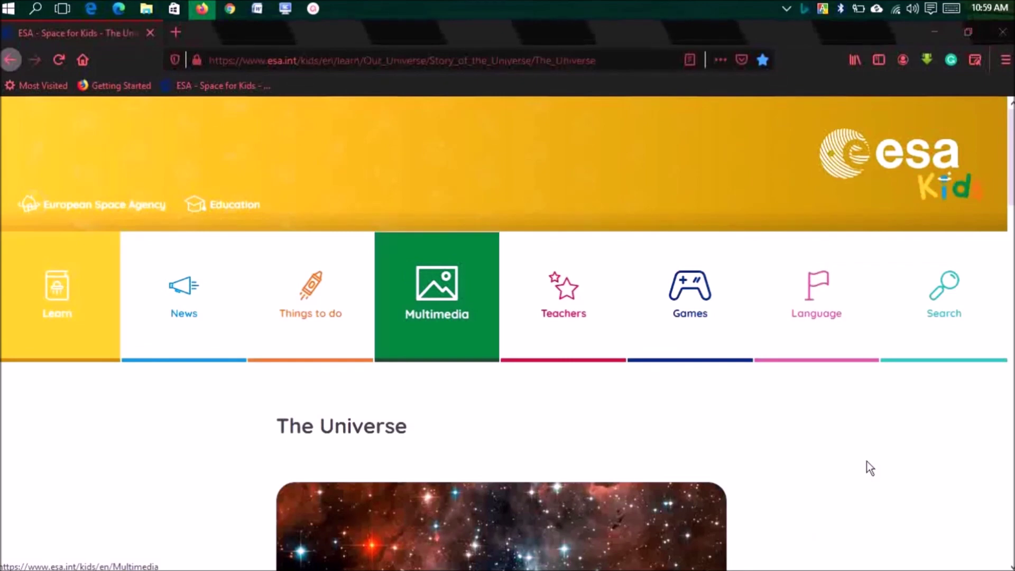
scroll(867, 462, down, 7)
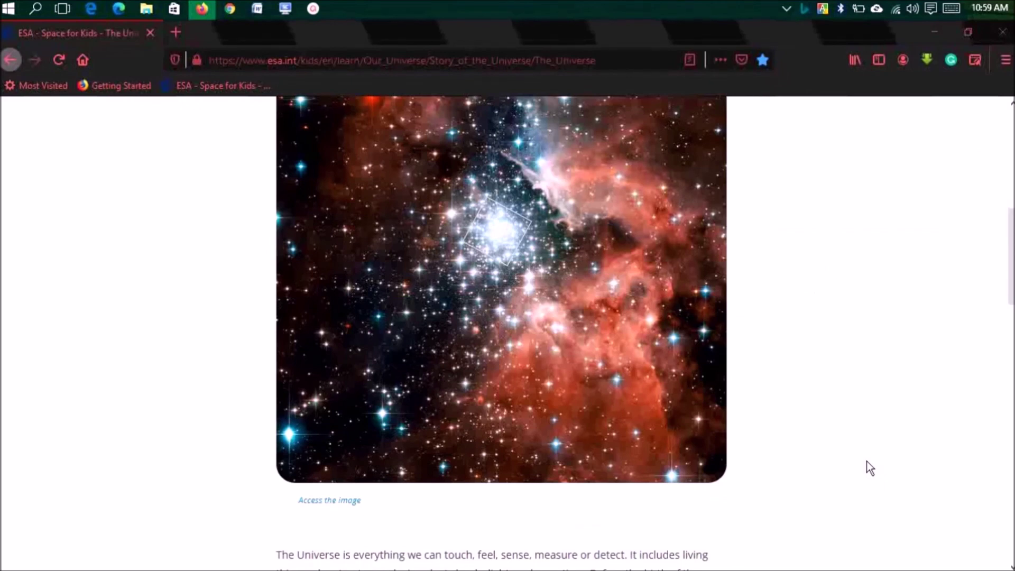
scroll(867, 461, up, 7)
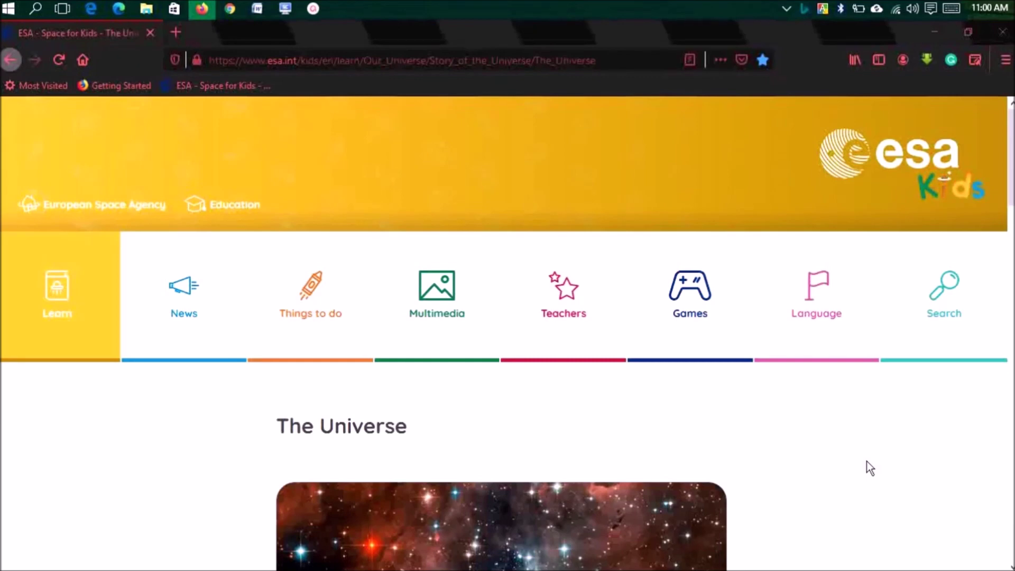
scroll(834, 462, down, 2)
scroll(834, 463, down, 5)
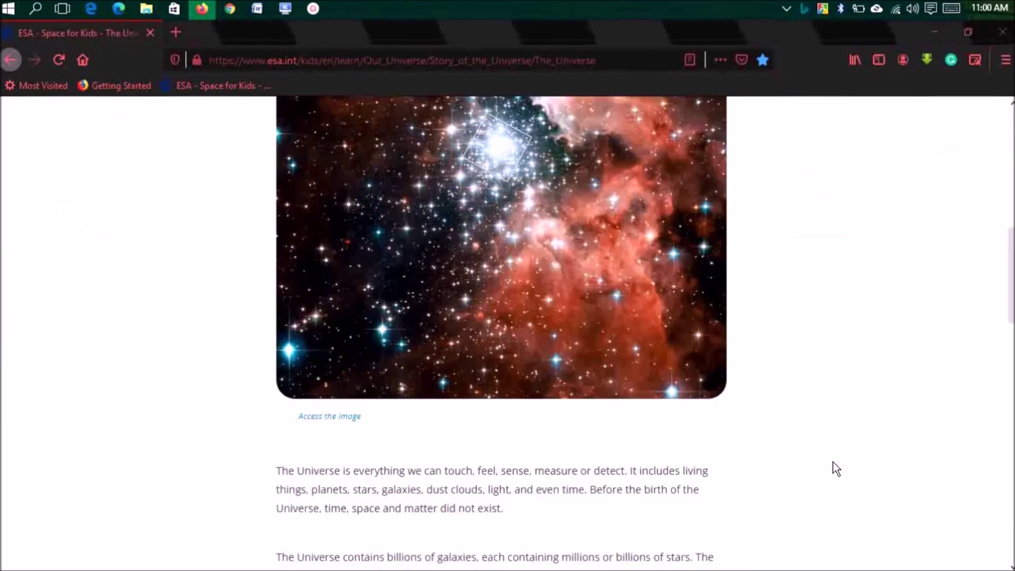
scroll(833, 464, down, 6)
scroll(833, 463, up, 13)
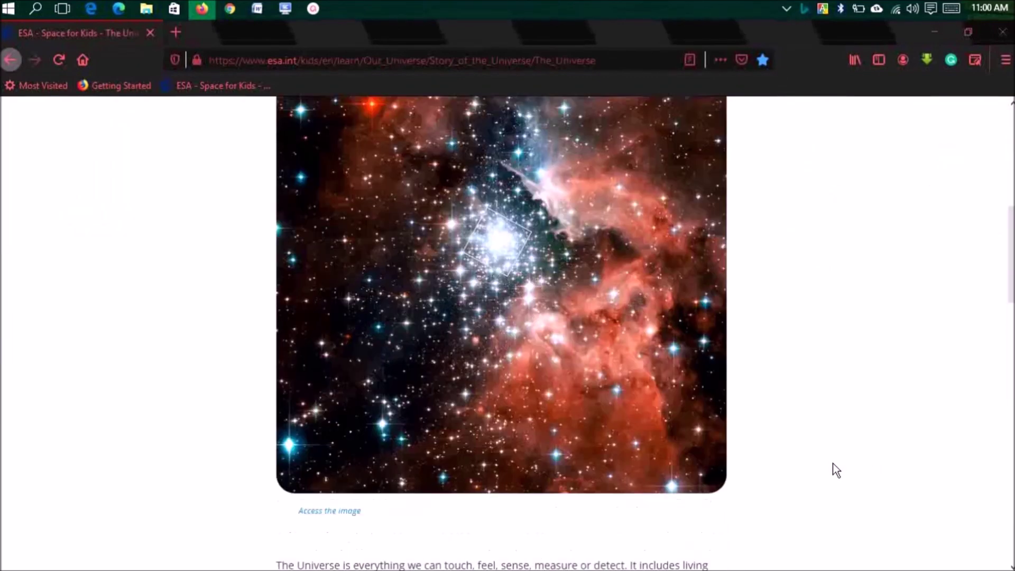